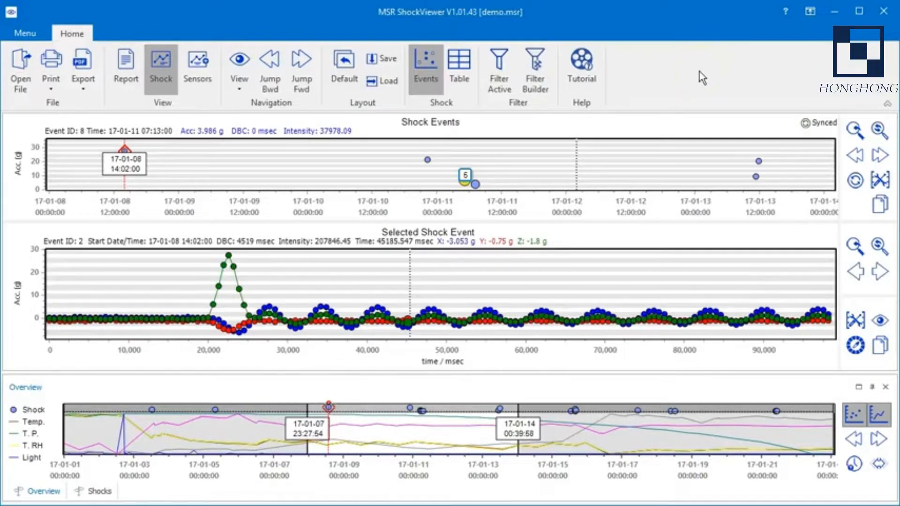
# Step: Dock the Overview pane above the shock charts and hide its sensor curves, leaving only the shock points
pyautogui.click(155, 62)
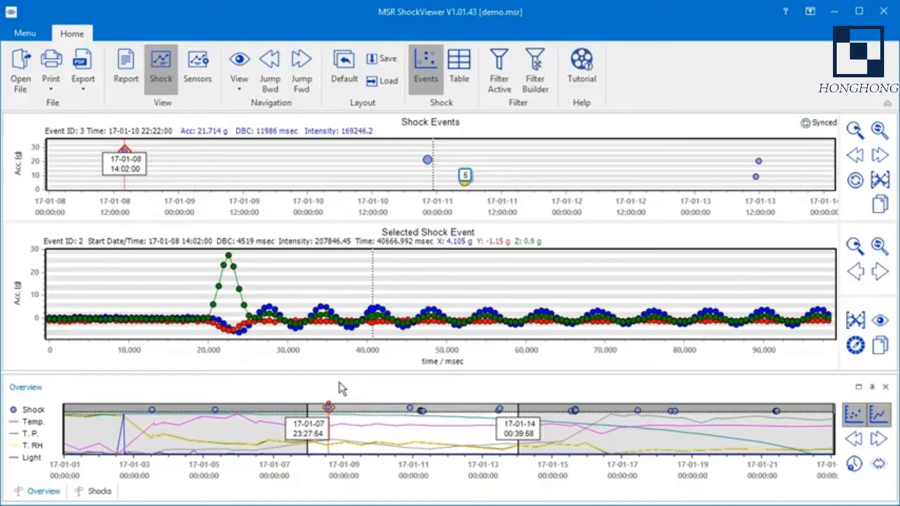
pyautogui.moveTo(341, 382); pyautogui.dragTo(452, 133)
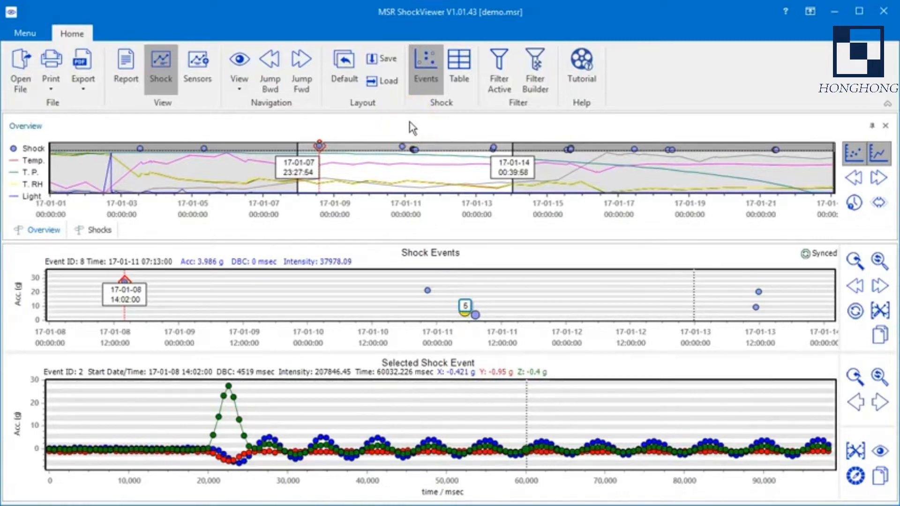
pyautogui.click(884, 160)
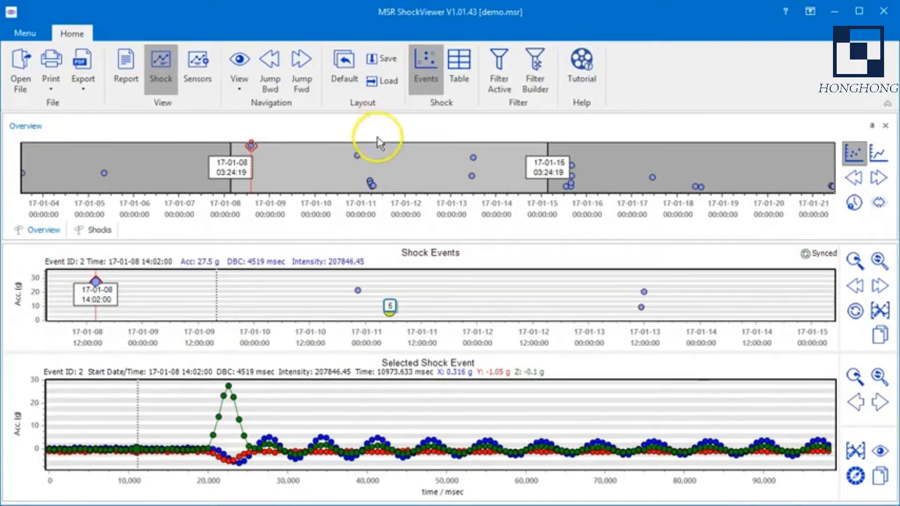
# Step: Set the Overview time window to 17-01-07 22:11:15 through 17-01-14 03:15:48, and shift it one window forward and back
pyautogui.moveTo(382, 172); pyautogui.dragTo(368, 190)
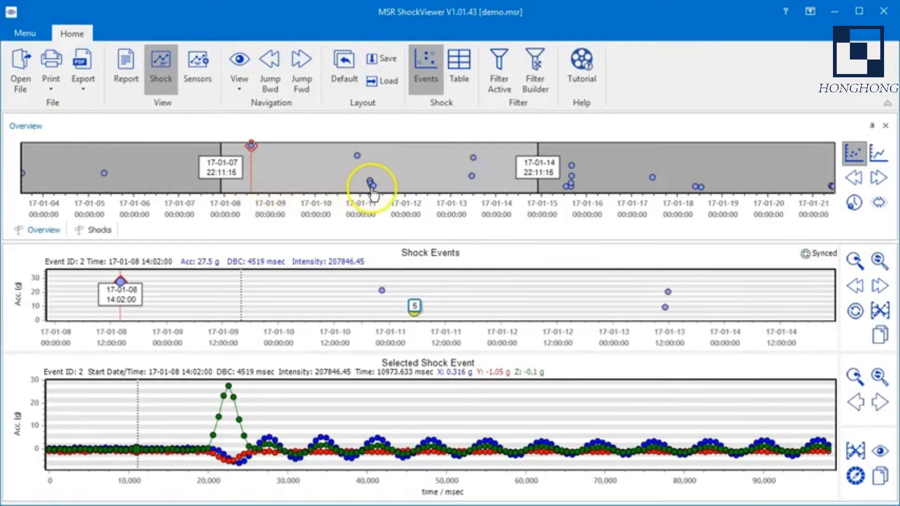
pyautogui.moveTo(539, 148); pyautogui.dragTo(509, 152)
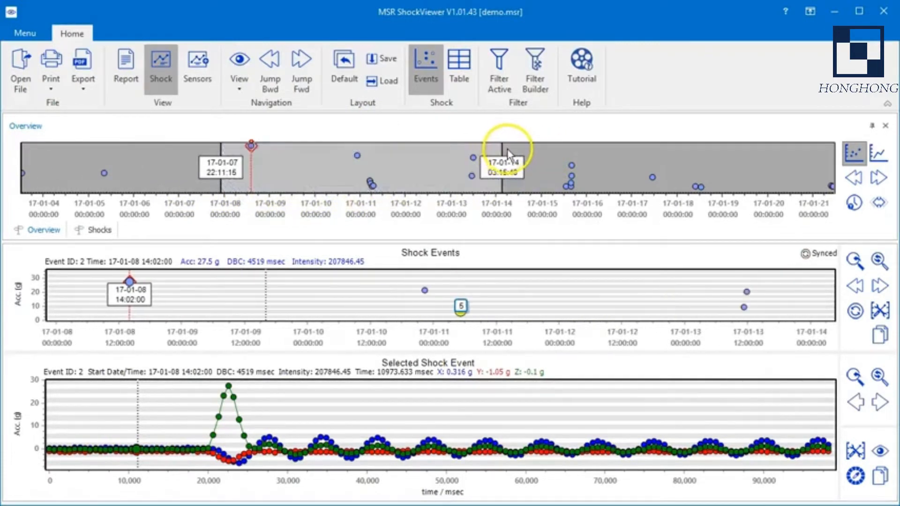
pyautogui.click(880, 184)
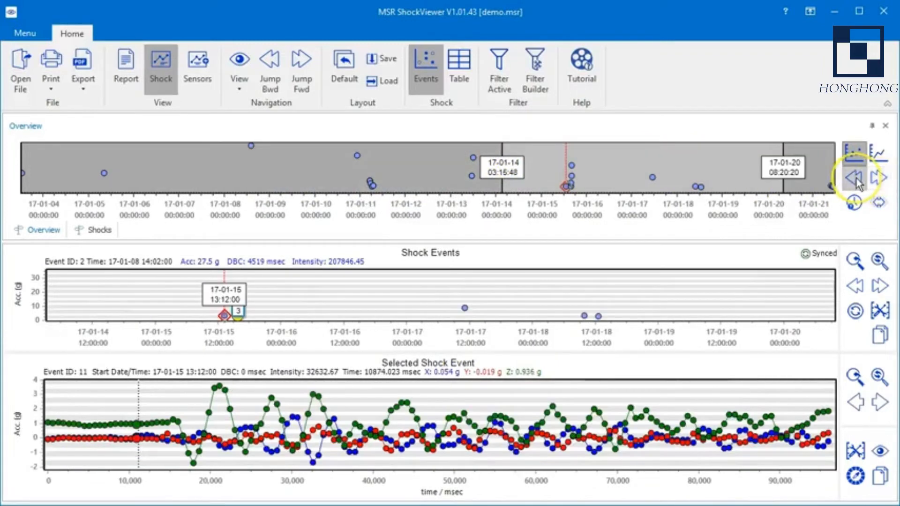
pyautogui.click(856, 182)
# Step: Reset the Overview time window to seven days, and switch between the full recording and that window starting 17-01-07 22:11:15
pyautogui.click(854, 202)
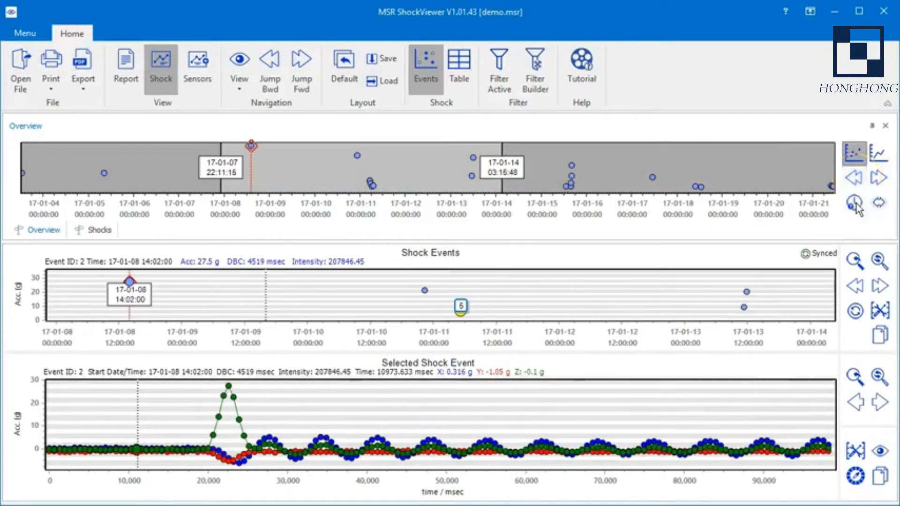
pyautogui.click(820, 164)
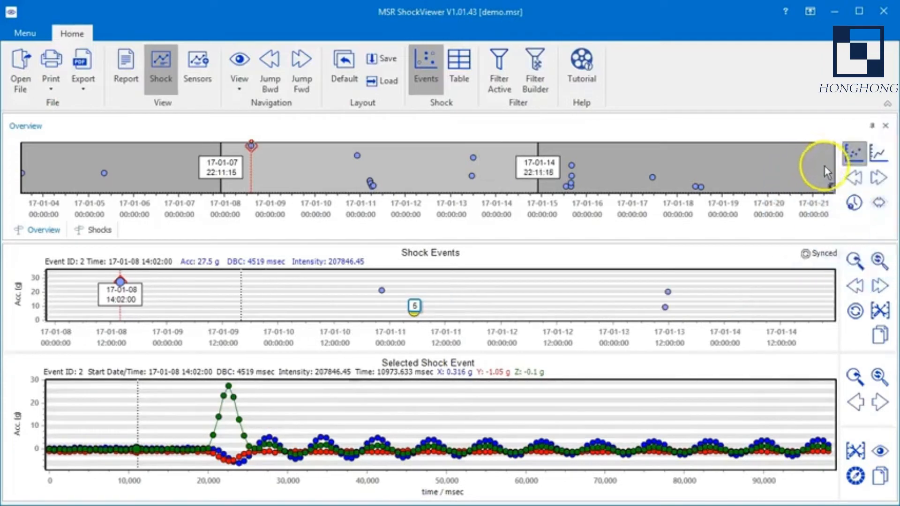
pyautogui.click(880, 202)
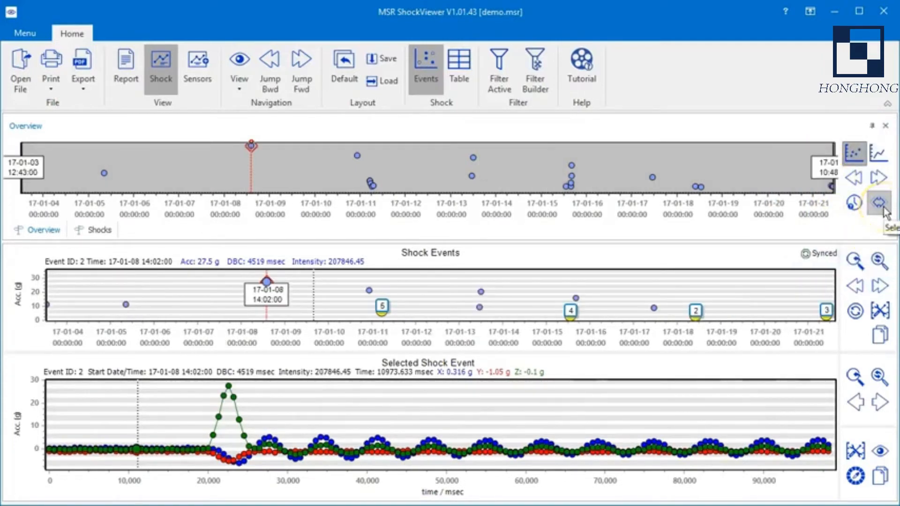
pyautogui.click(880, 202)
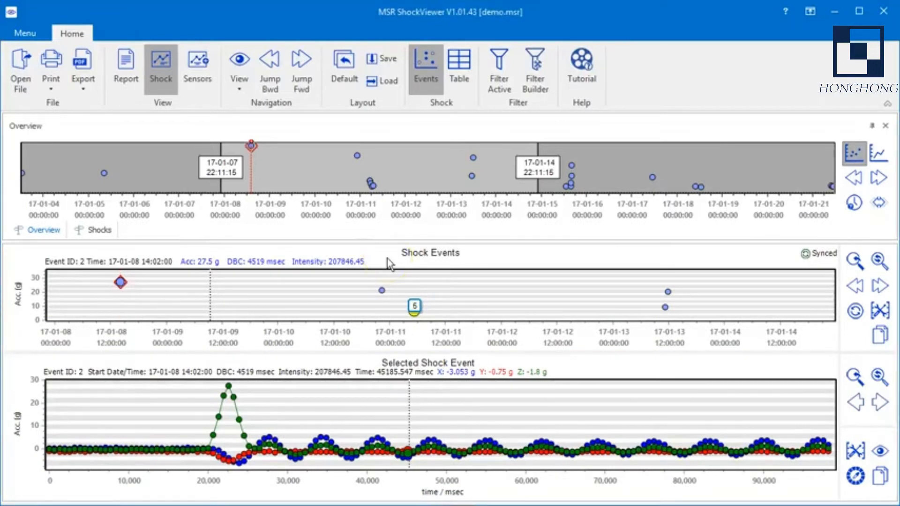
# Step: Select the 17-01-10 22:22:00 shock event and inspect its second impact up close before restoring the full waveform
pyautogui.click(382, 291)
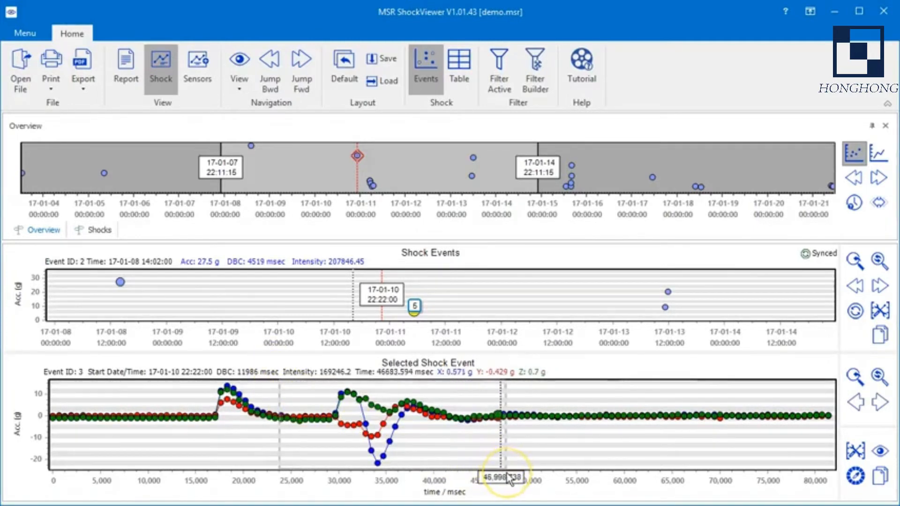
pyautogui.moveTo(509, 478); pyautogui.dragTo(510, 478)
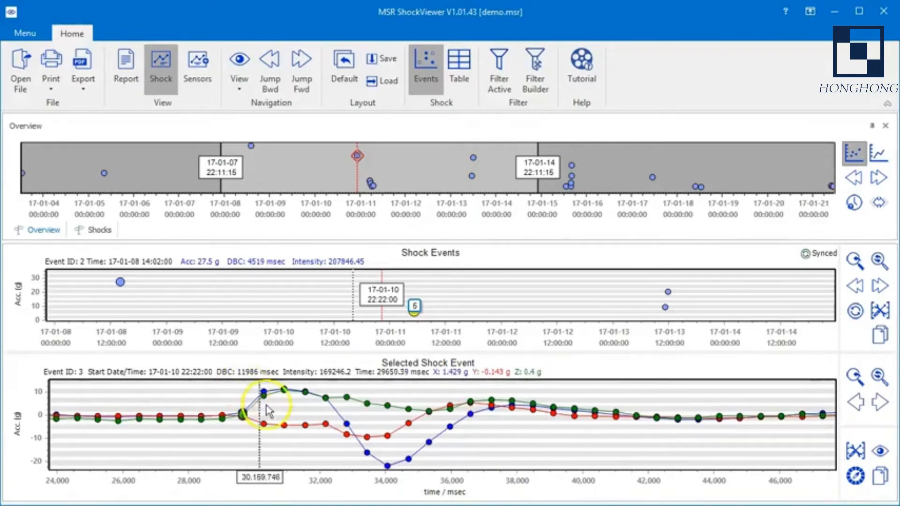
pyautogui.moveTo(260, 402); pyautogui.dragTo(513, 408)
pyautogui.moveTo(200, 385); pyautogui.dragTo(620, 479)
pyautogui.click(854, 377)
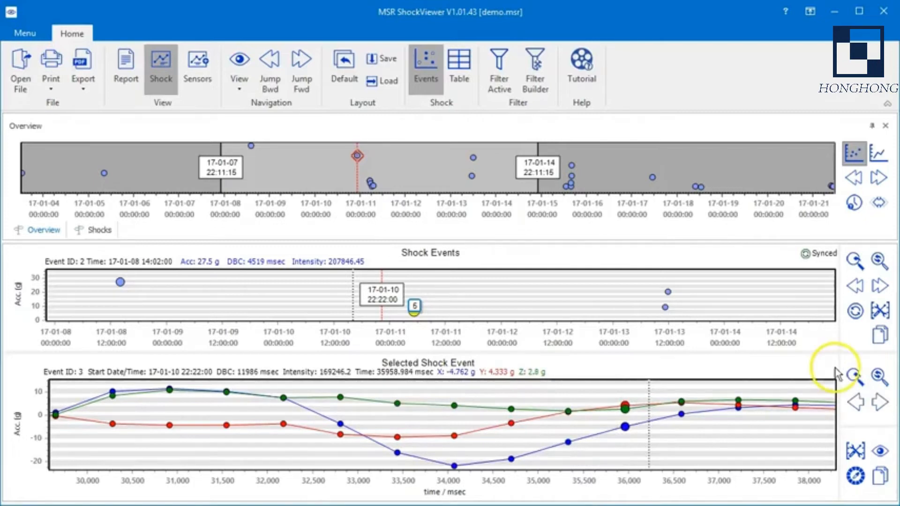
pyautogui.click(878, 378)
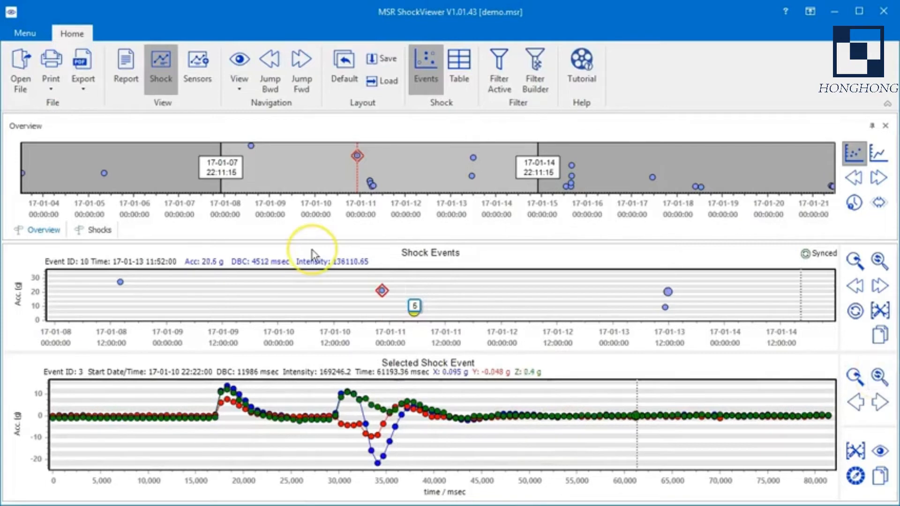
# Step: Zoom the Shock Events chart to 17-01-10 10:31:21 through 17-01-11 17:58:31 and sync the navigator with that timespan
pyautogui.moveTo(327, 277)
pyautogui.mouseDown()
pyautogui.moveTo(474, 328)
pyautogui.moveTo(475, 340)
pyautogui.mouseUp()
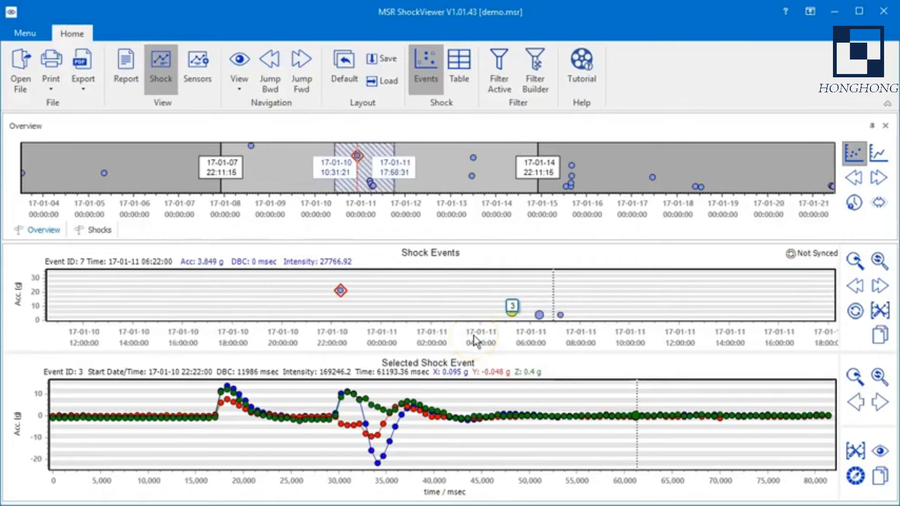
pyautogui.press('alt')
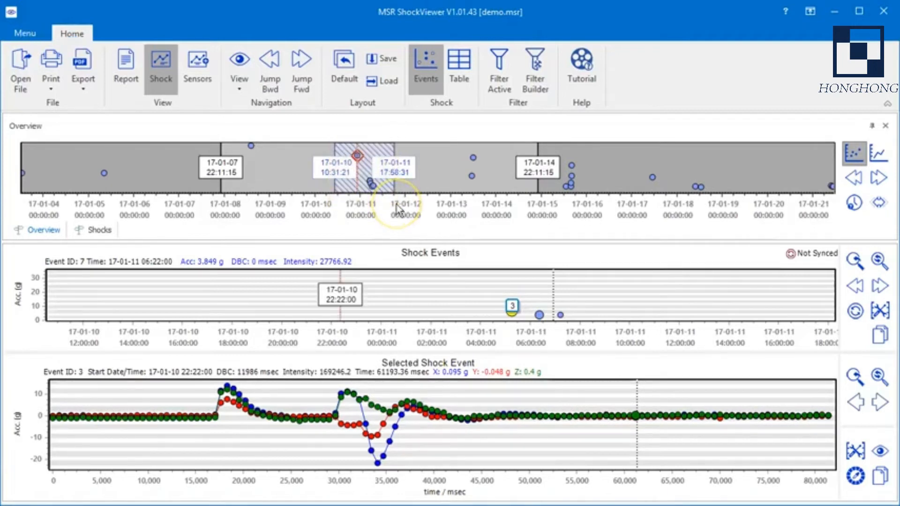
pyautogui.click(340, 291)
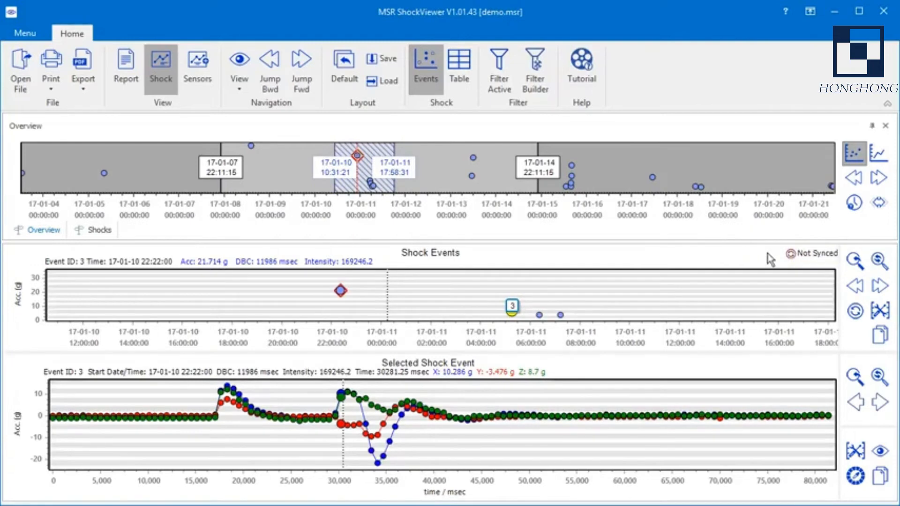
pyautogui.click(856, 311)
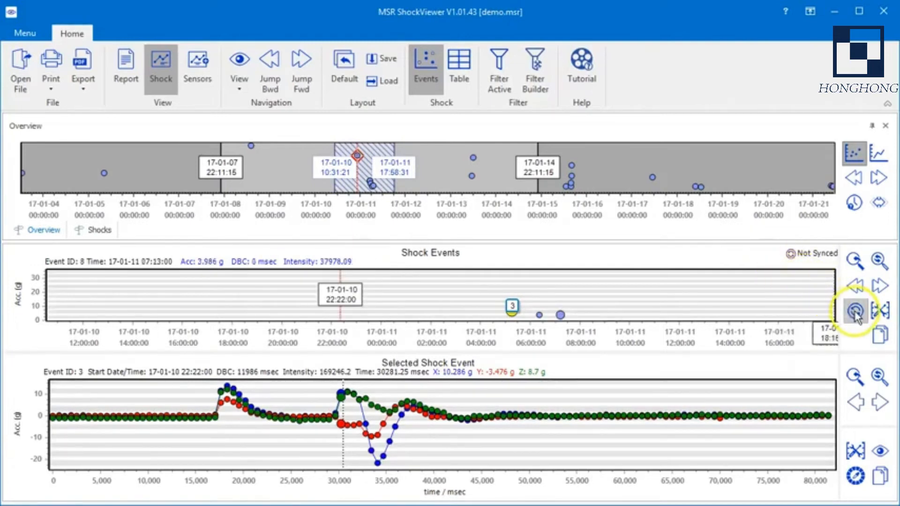
pyautogui.click(856, 312)
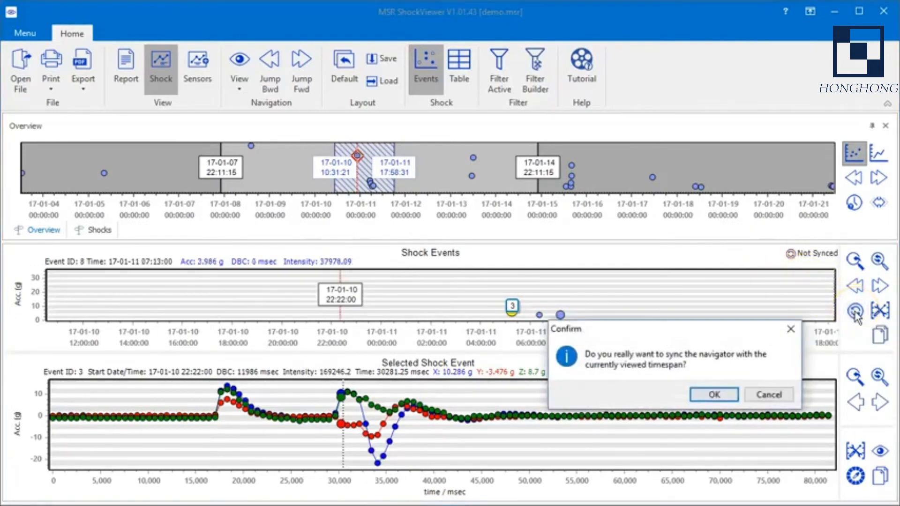
pyautogui.click(714, 395)
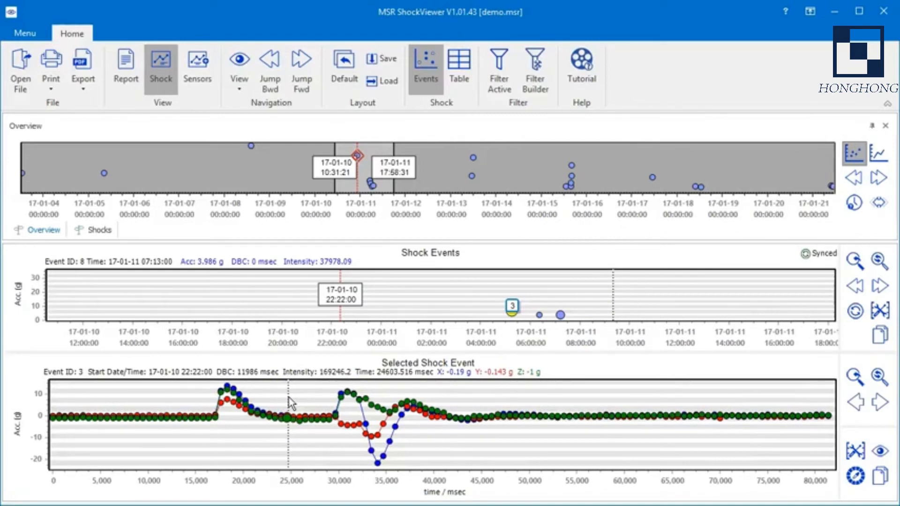
# Step: Show the selected shock event's data table and locate samples 44 to 46 on the waveform
pyautogui.click(623, 414)
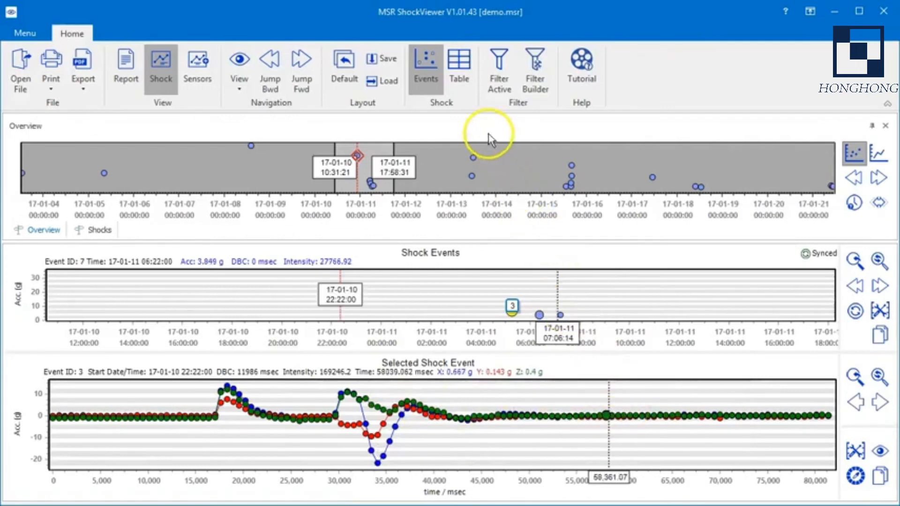
pyautogui.click(459, 60)
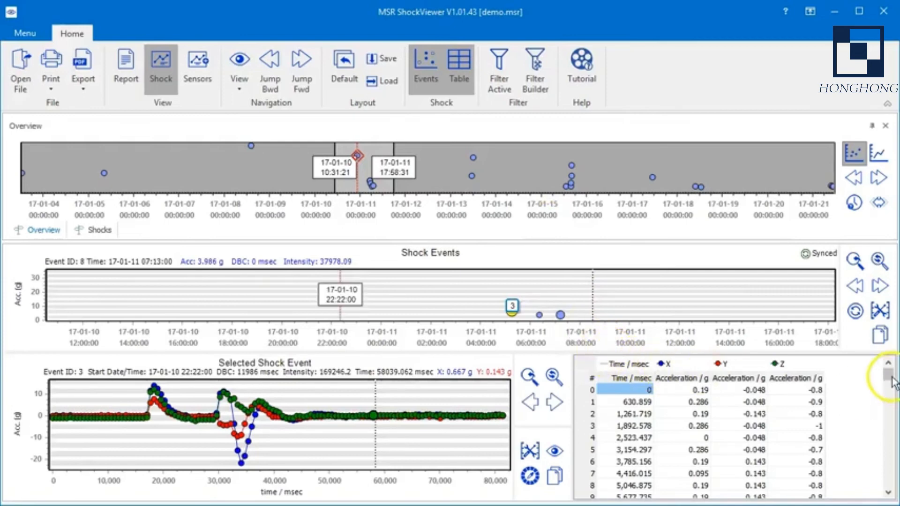
pyautogui.moveTo(892, 382); pyautogui.dragTo(896, 412)
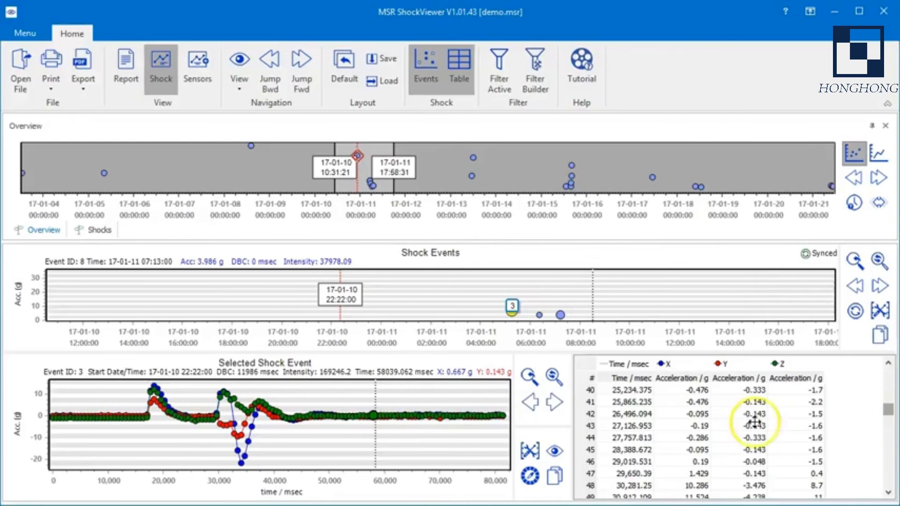
pyautogui.click(633, 438)
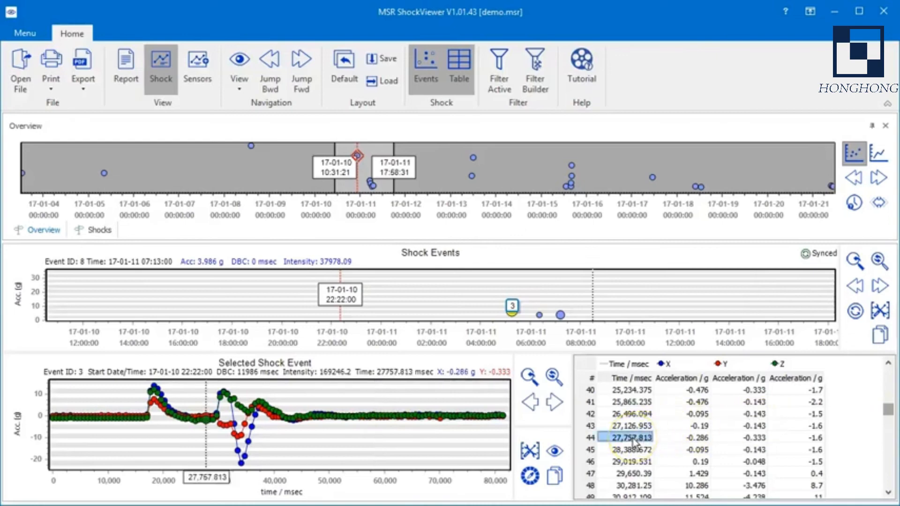
pyautogui.click(635, 450)
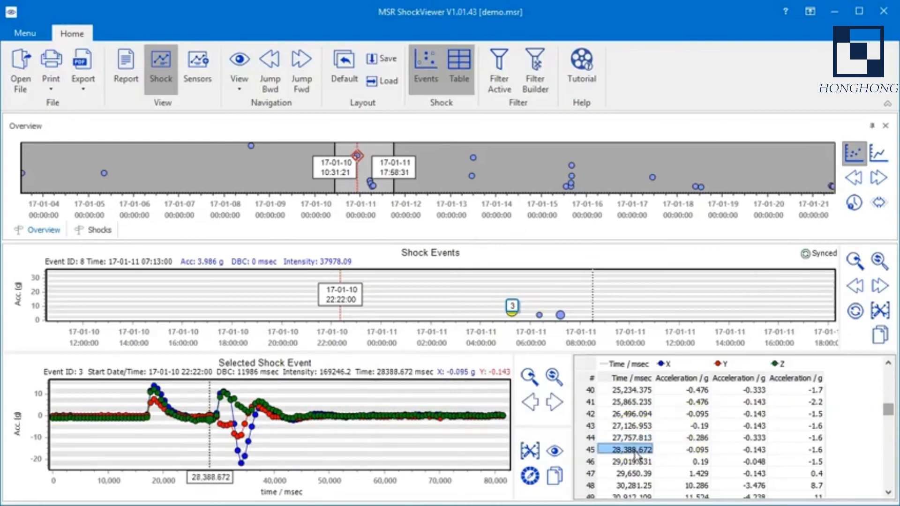
pyautogui.click(635, 464)
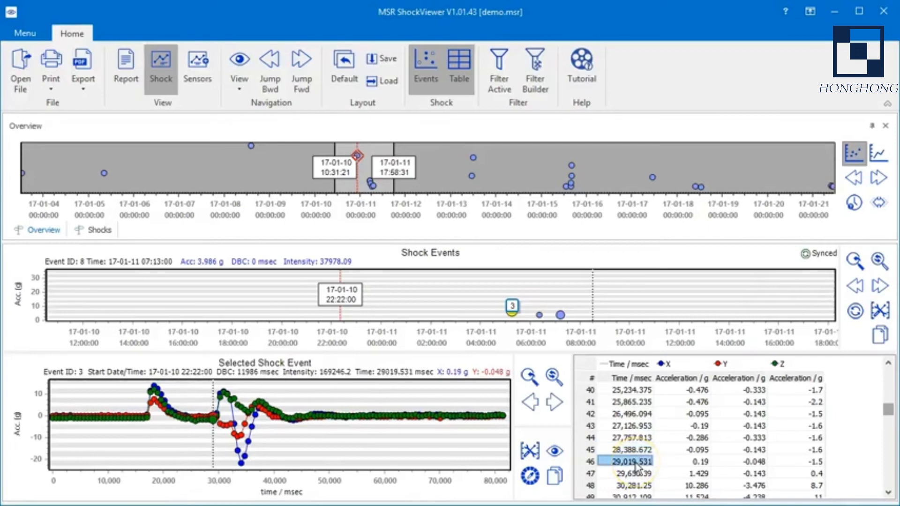
# Step: Step through the table rows from sample 46 to sample 64, following each reading on the waveform
pyautogui.press('Down')
pyautogui.press('Down')
pyautogui.press('Down')
pyautogui.press('Down')
pyautogui.press('Down')
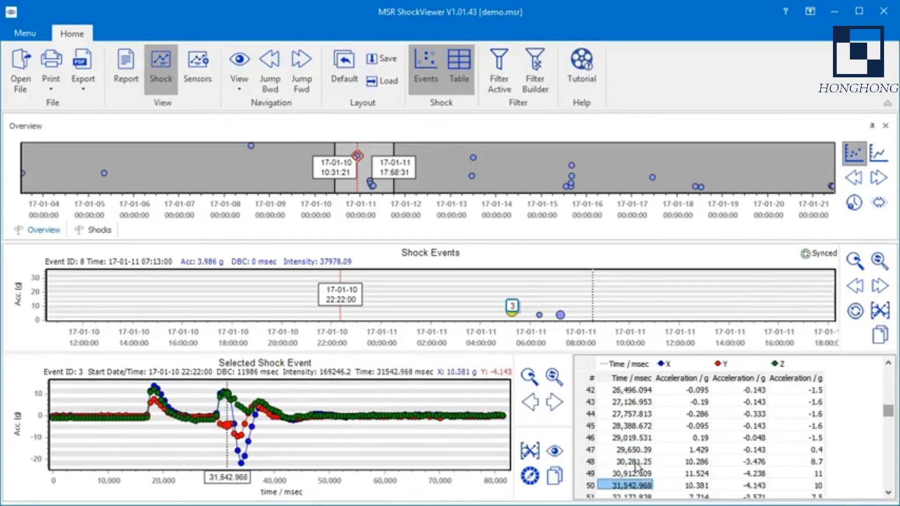
pyautogui.press('Down')
pyautogui.press('Down')
pyautogui.press('Down')
pyautogui.press('Down')
pyautogui.press('Down')
pyautogui.press('Down')
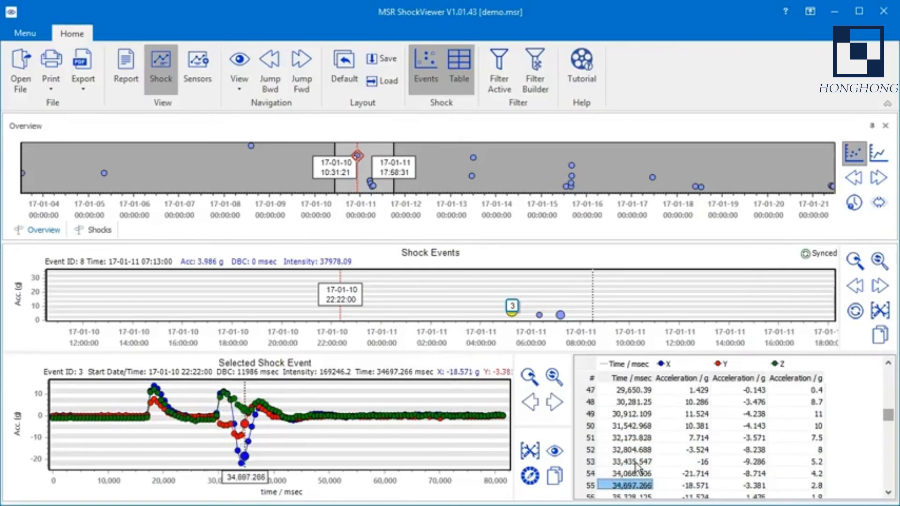
pyautogui.press('Down')
pyautogui.press('Down')
pyautogui.press('Down')
pyautogui.press('Down')
pyautogui.press('Down')
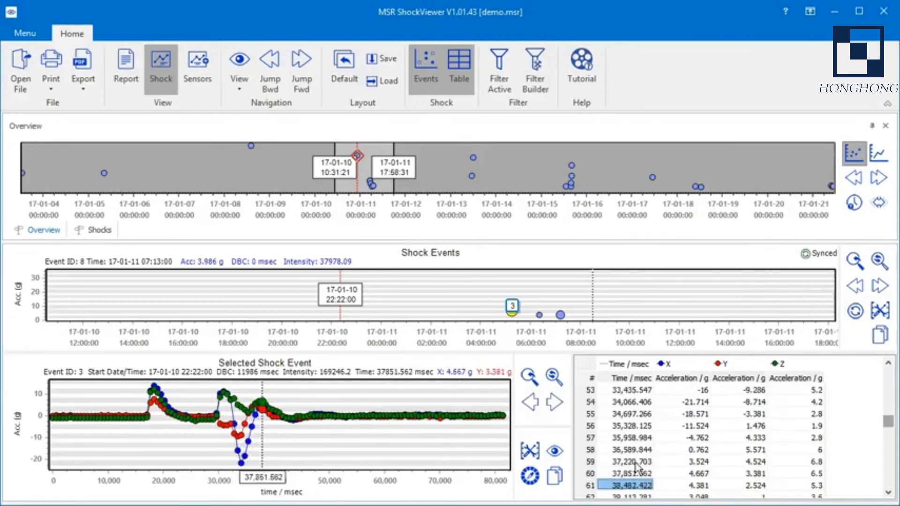
pyautogui.press('Down')
pyautogui.press('Down')
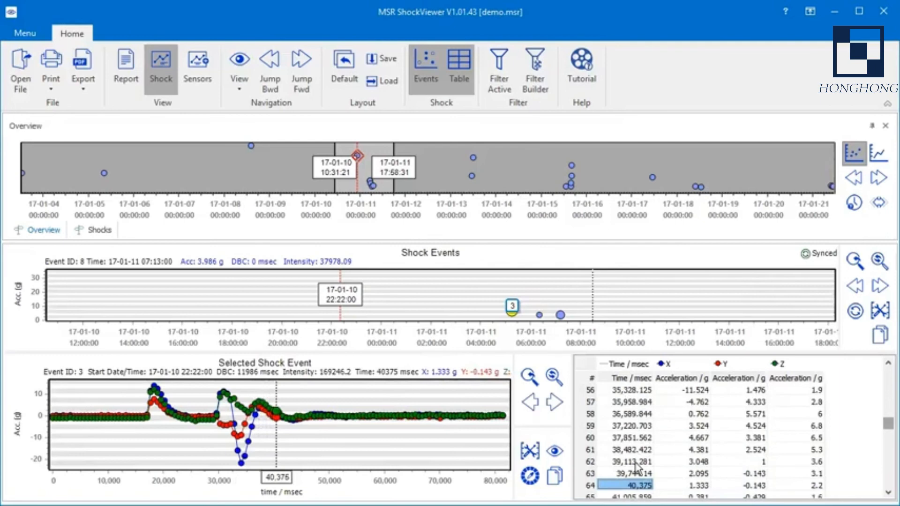